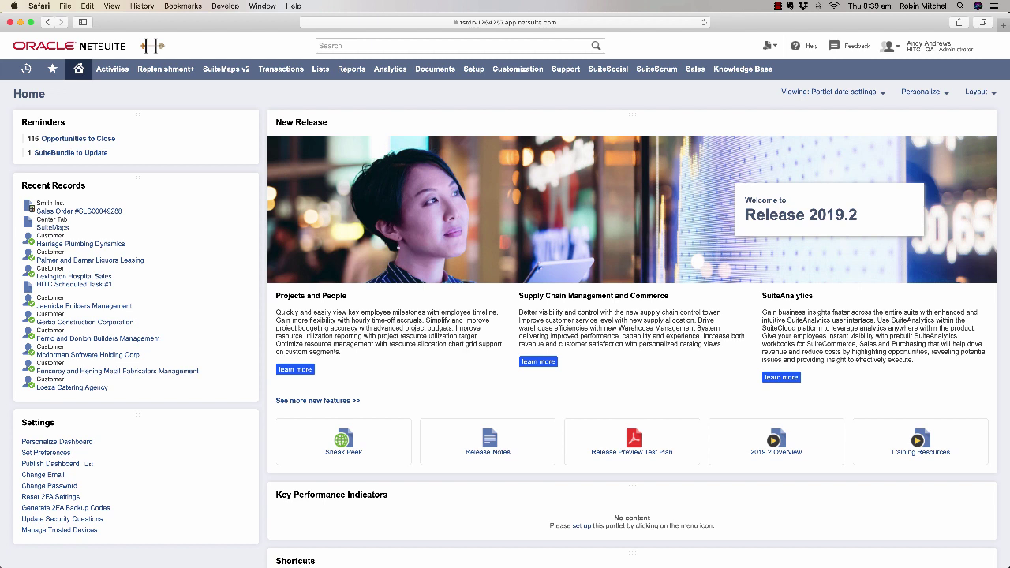
- Create a new SuiteMap record from the SuiteMap Records menu, showing an empty North America map
mouse_move(226, 69)
mouse_move(232, 109)
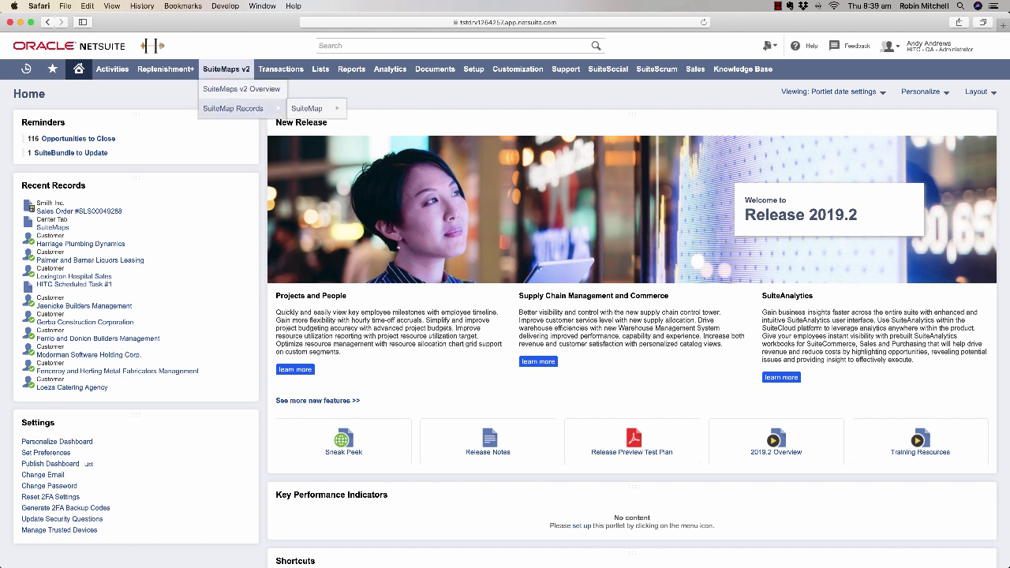
mouse_move(308, 108)
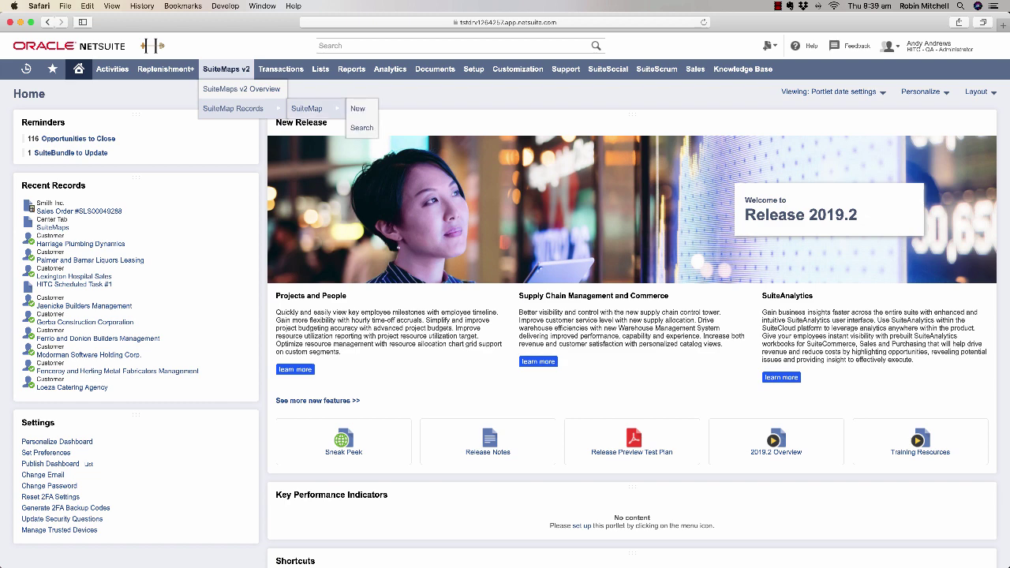
left_click(358, 109)
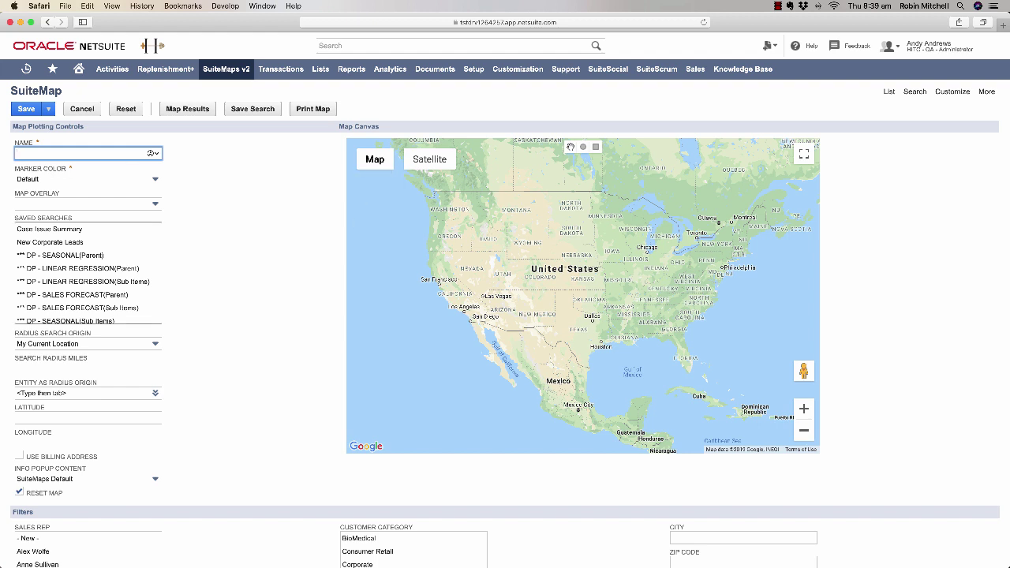
scroll(87, 274, "down", 10)
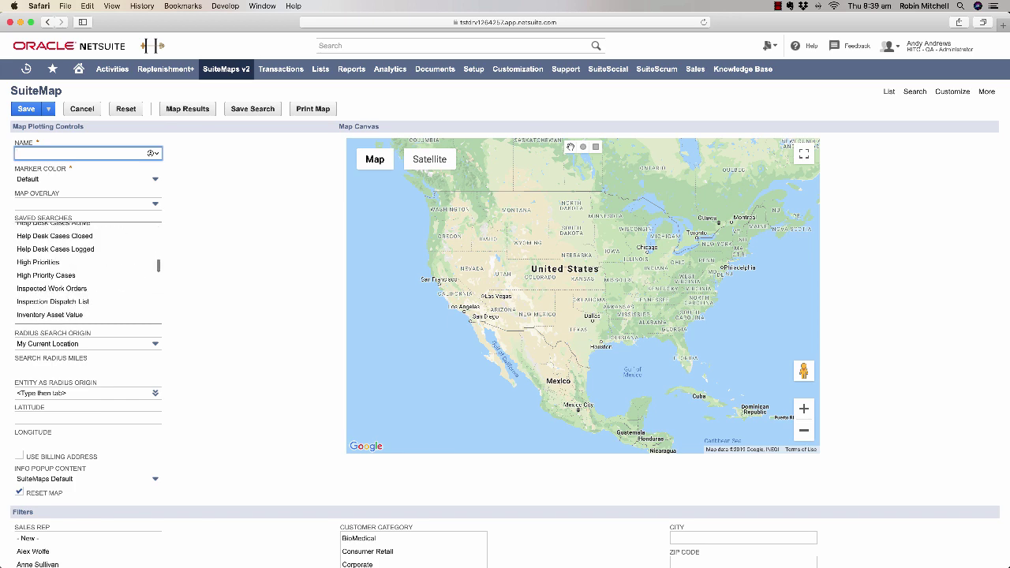
- Plot West Coast Customers and view Bartkus Automotive and Lexington Hospital Sales marker details
left_click(51, 271)
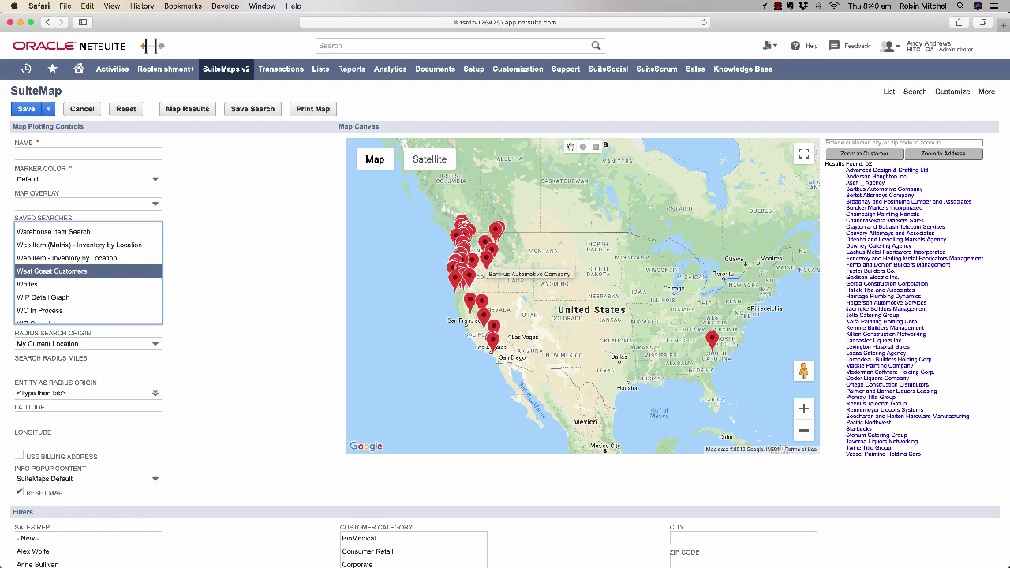
left_click(485, 259)
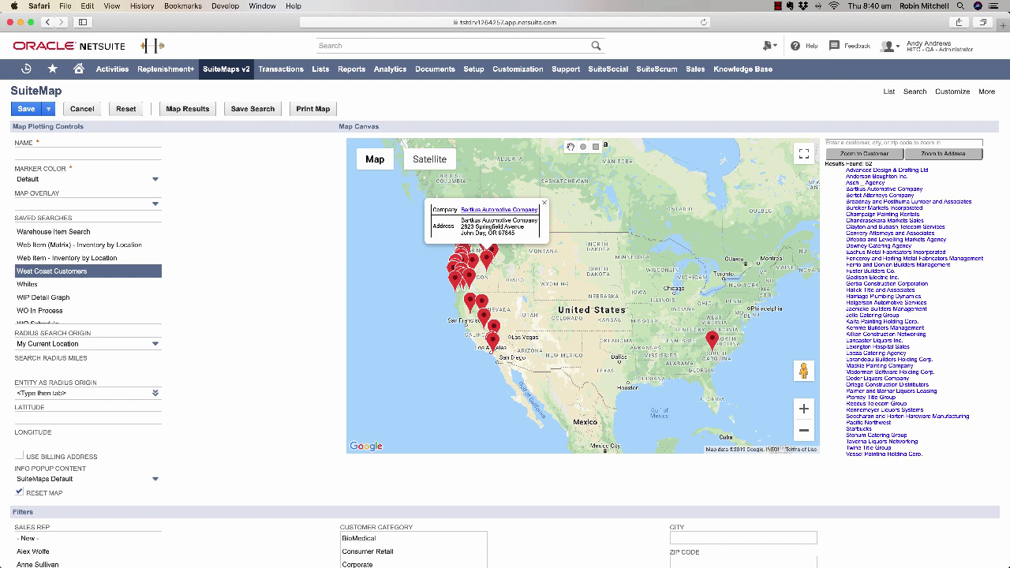
left_click(713, 338)
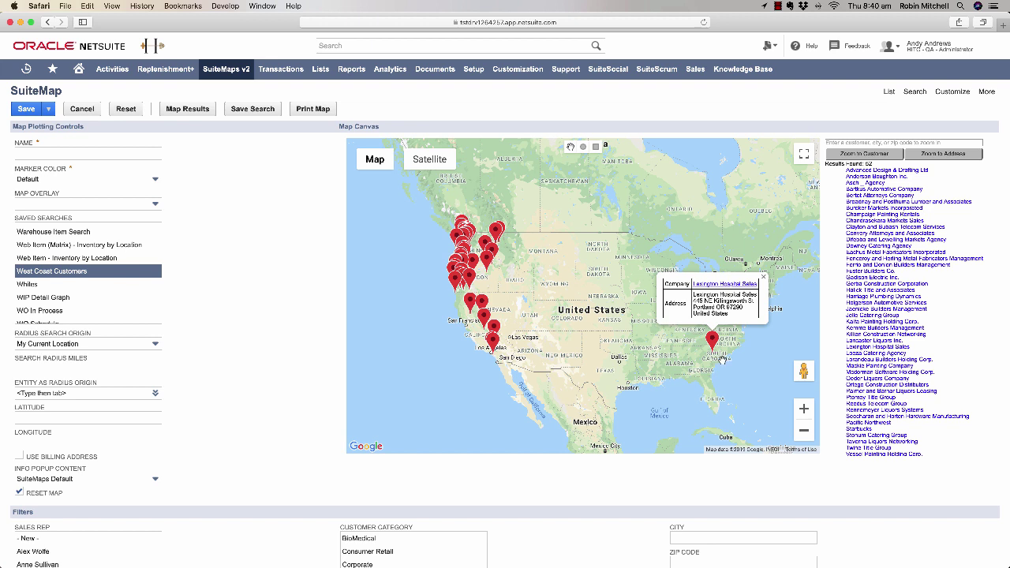
left_click(763, 276)
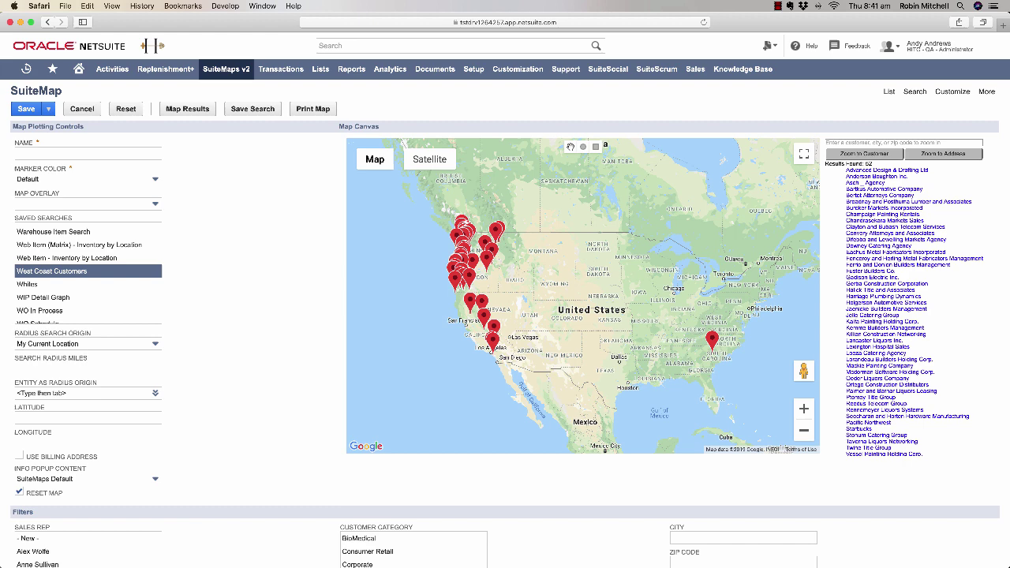
key("Down")
key("Down")
key("Down")
key("Down")
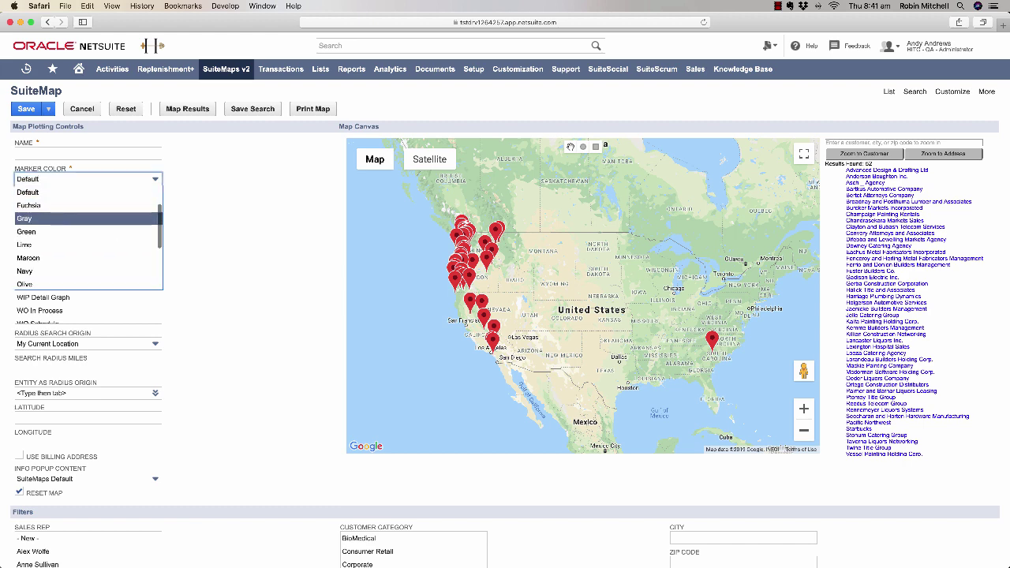
key("Escape")
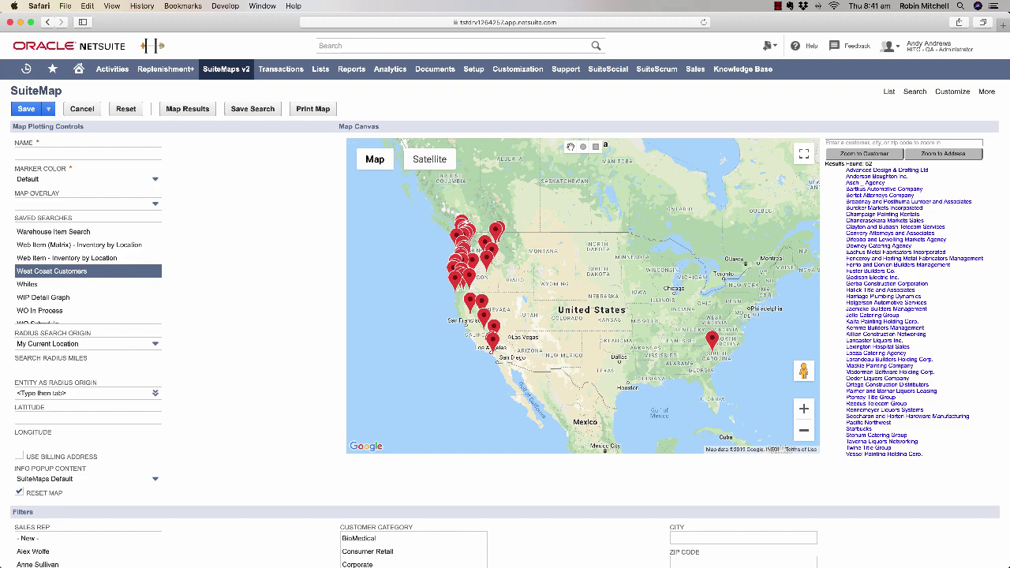
key("Tab")
key("Down")
key("Down")
key("Down")
key("Down")
key("Up")
key("Up")
key("Up")
key("Up")
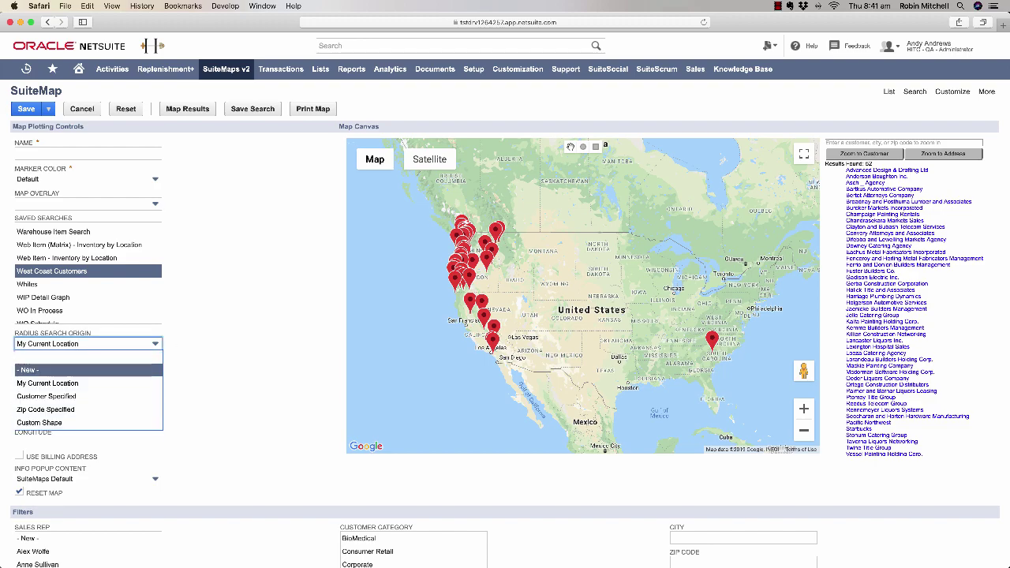
key("Escape")
scroll(505, 316, "down", 5)
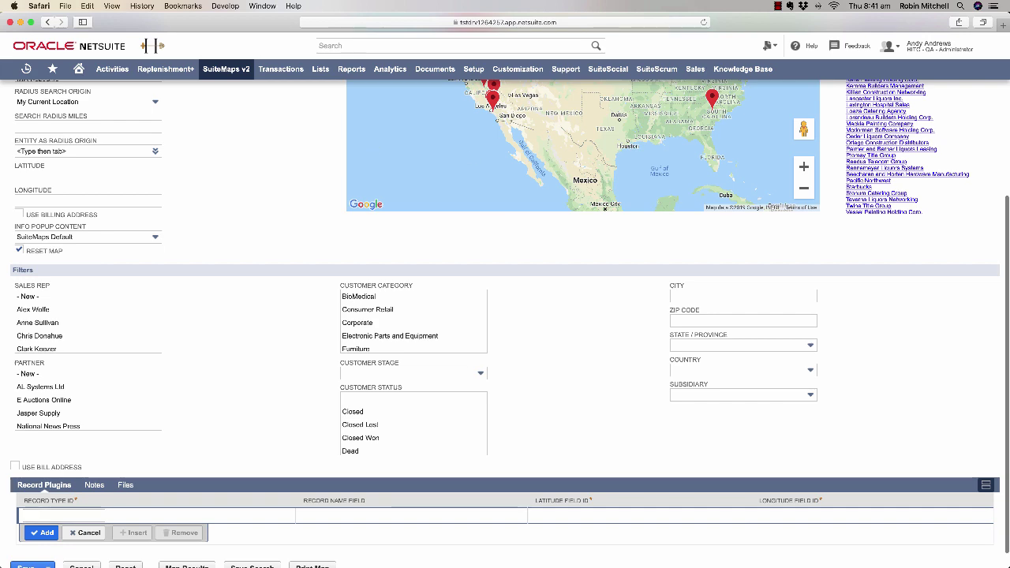
- Pick one sales rep in the Filters list, then return to the top of the SuiteMap form
scroll(171, 323, "up", 2)
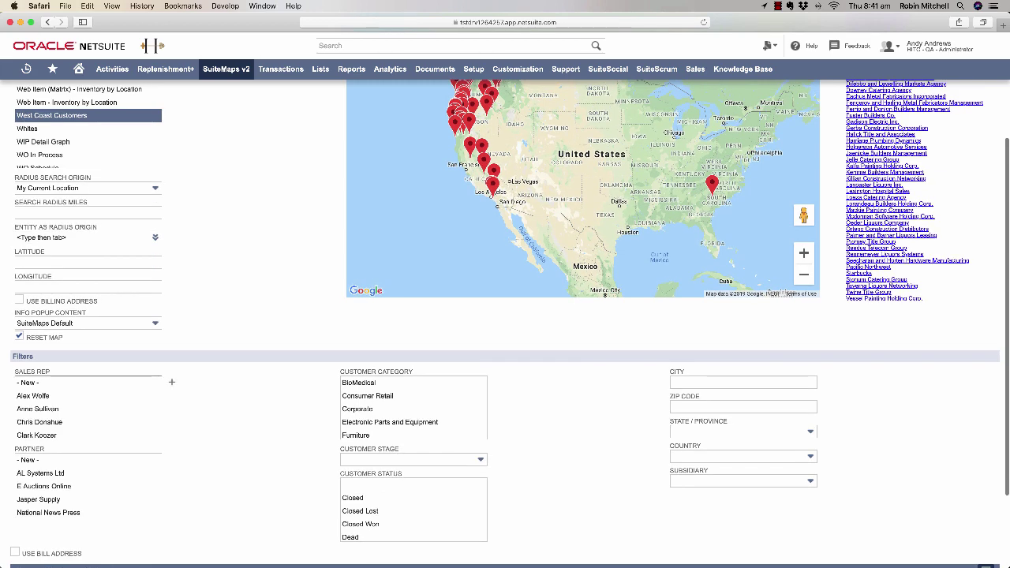
scroll(87, 408, "down", 10)
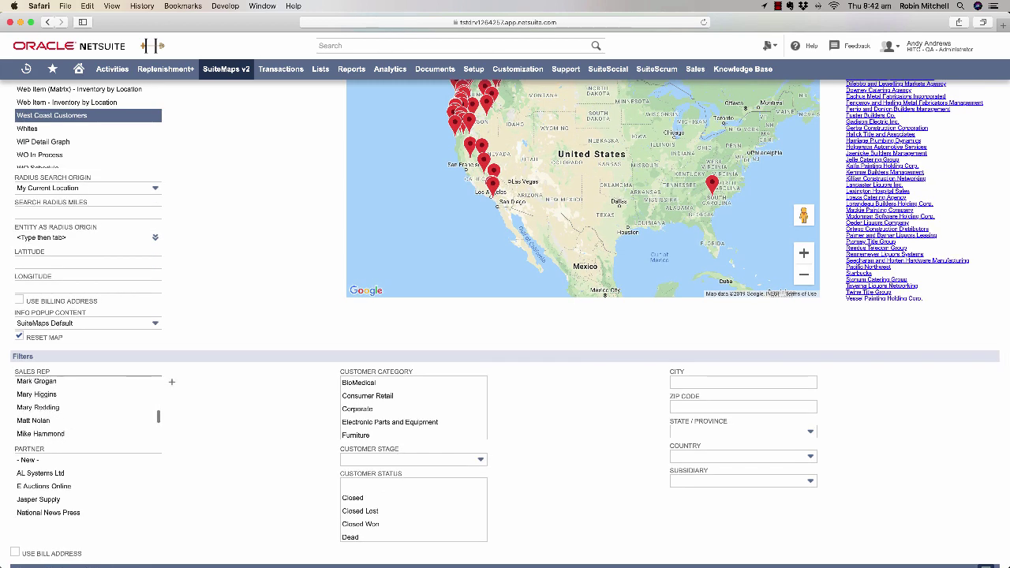
scroll(87, 408, "down", 1)
left_click(38, 399)
scroll(505, 315, "up", 4)
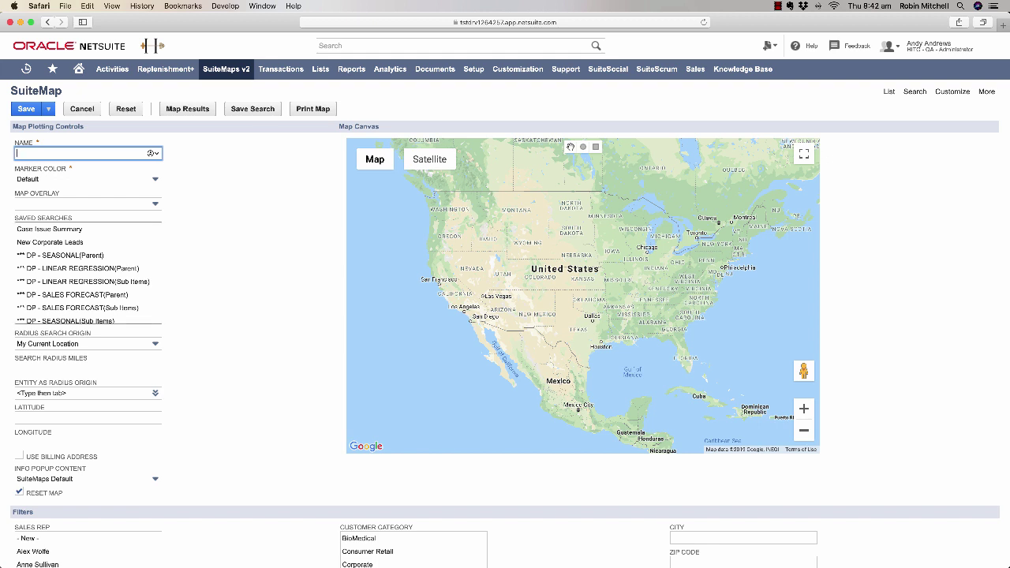
scroll(87, 273, "down", 10)
left_click(54, 257)
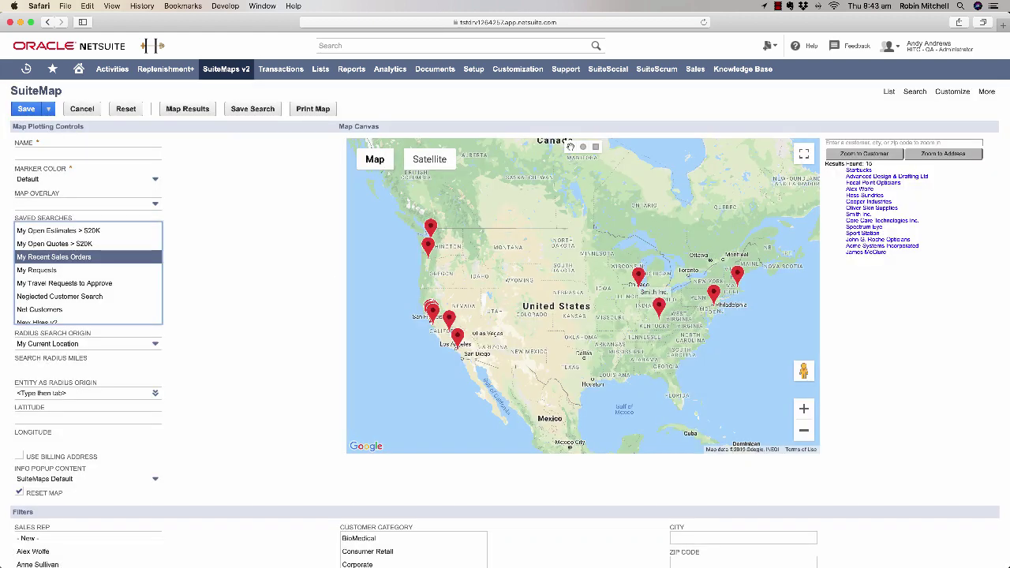
left_click(638, 276)
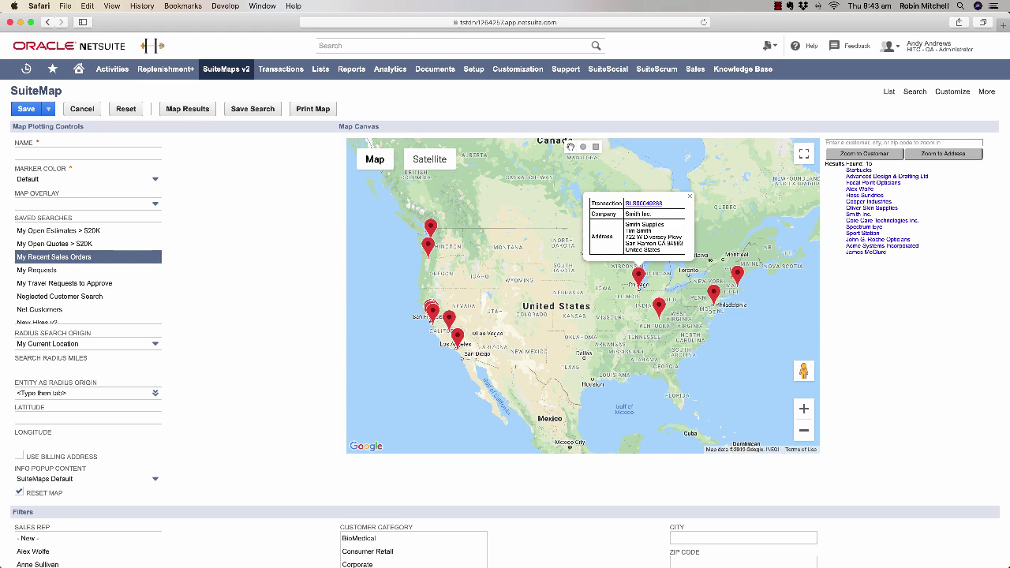
key("super+r")
left_click(570, 196)
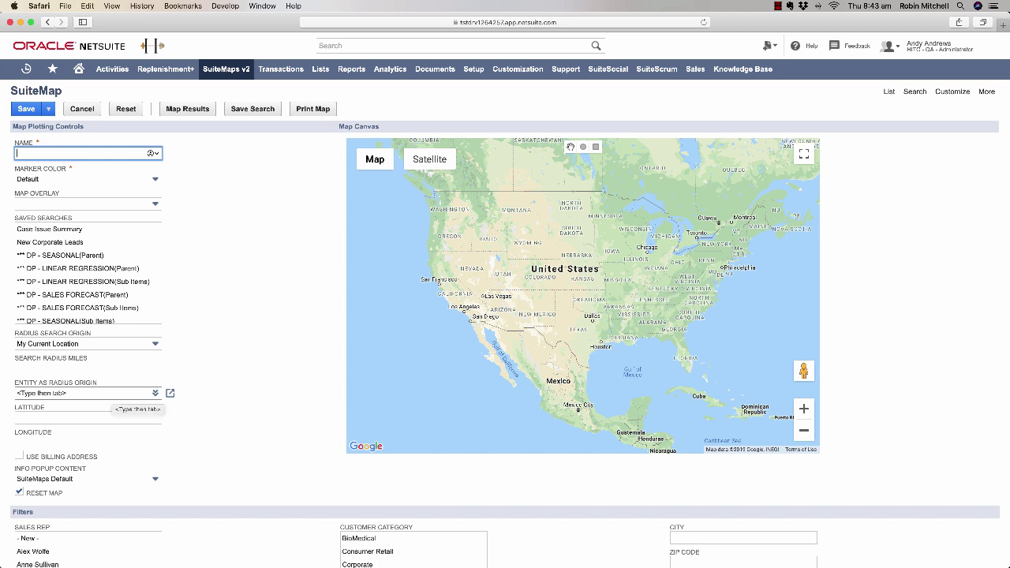
- Map customers within a 50-mile radius of Fabre Enterprises, then reload the page
left_click(83, 393)
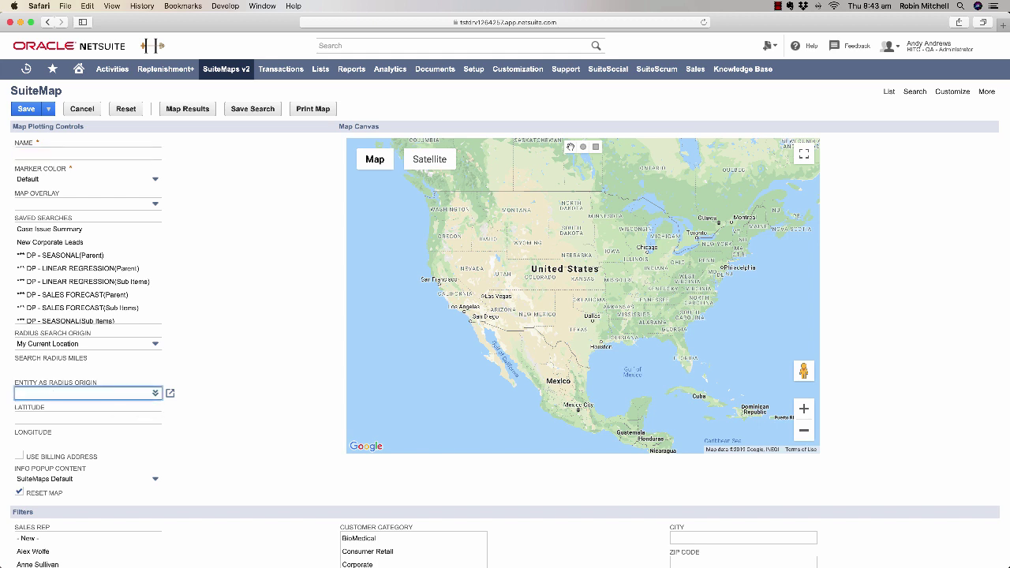
type("fabre")
key("Return")
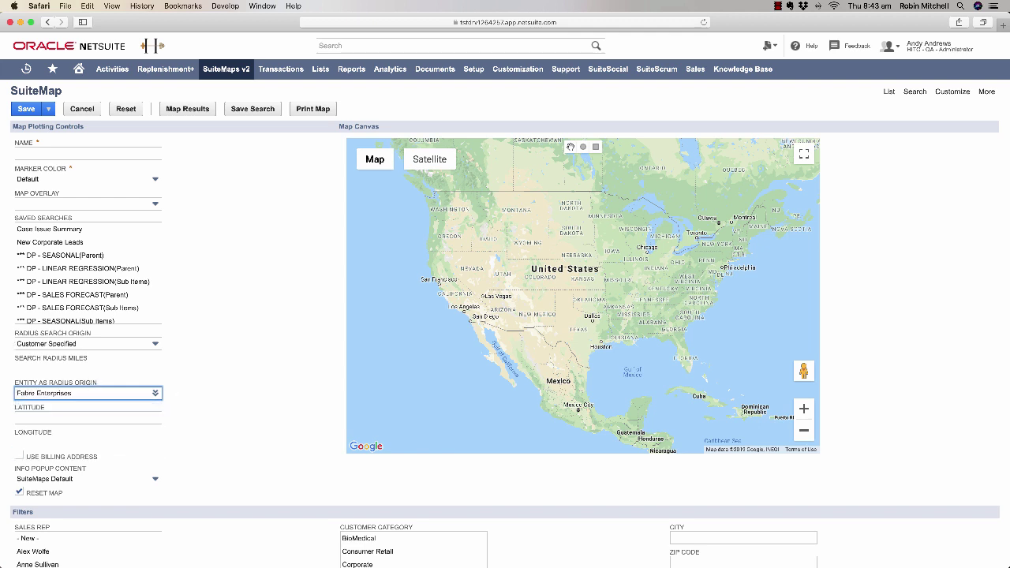
left_click(88, 368)
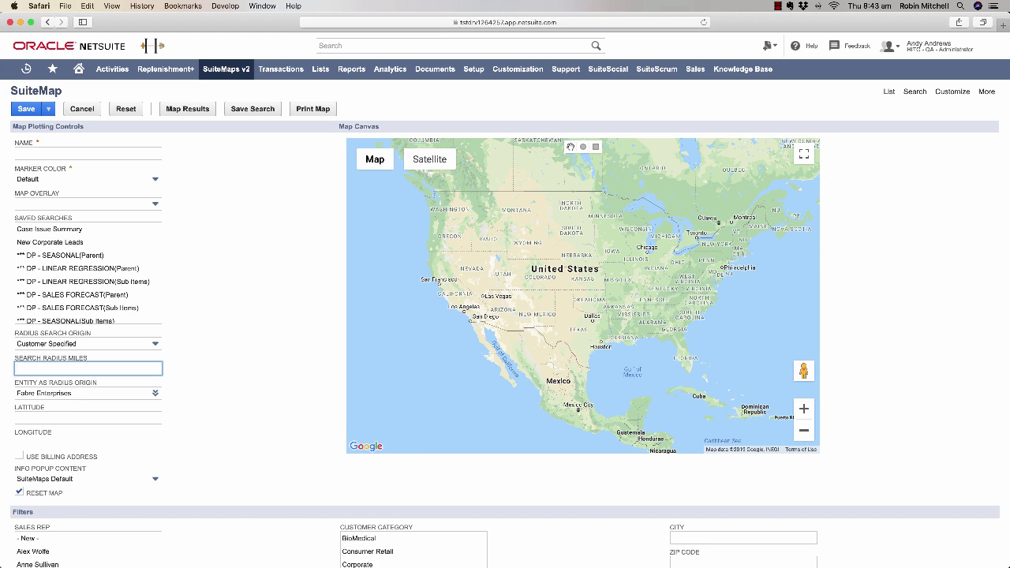
type("50")
key("Return")
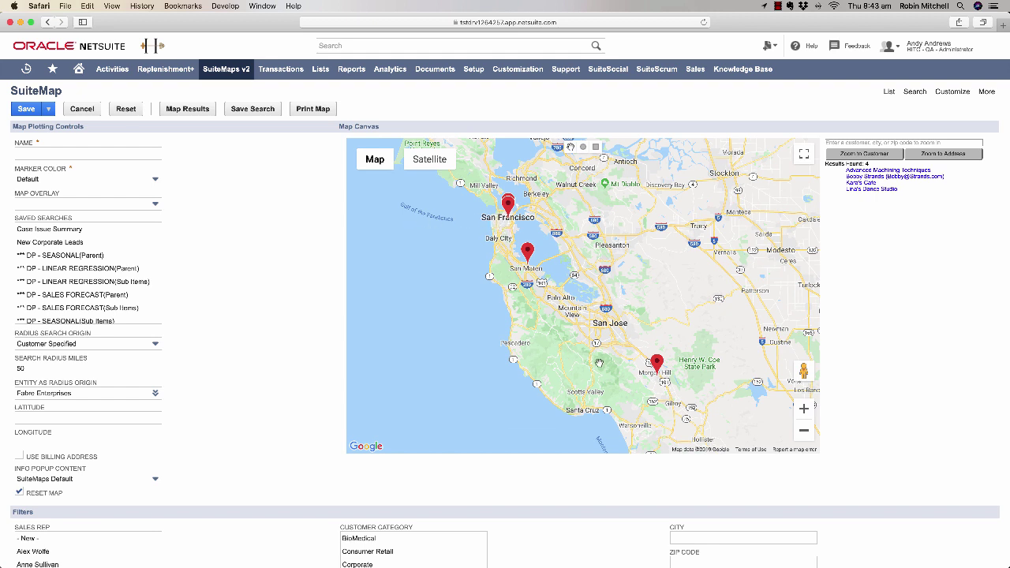
key("super+r")
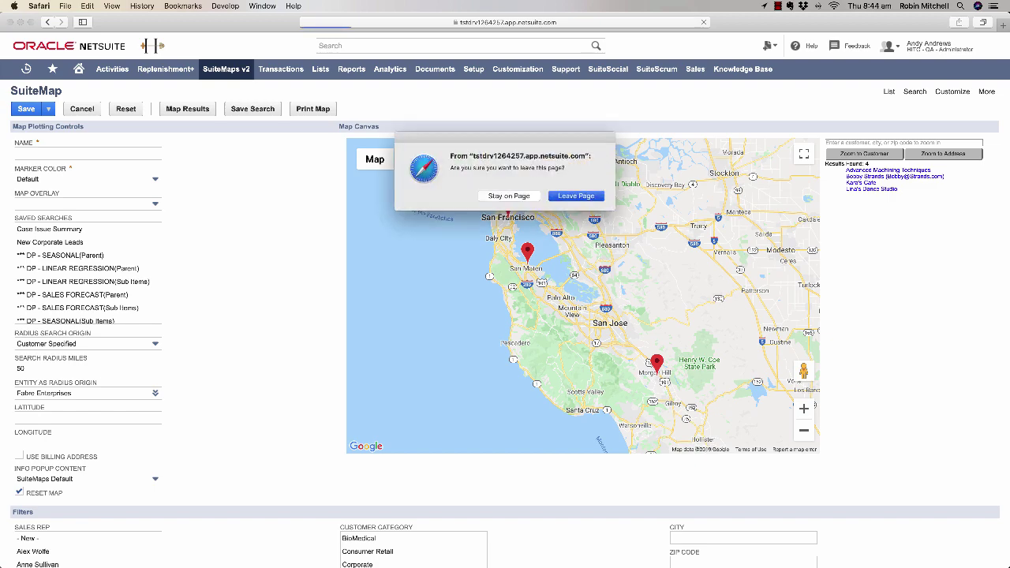
- Leave the page, filter by one sales rep, Corporate category and Closed Won status, and map the 14 results
left_click(563, 196)
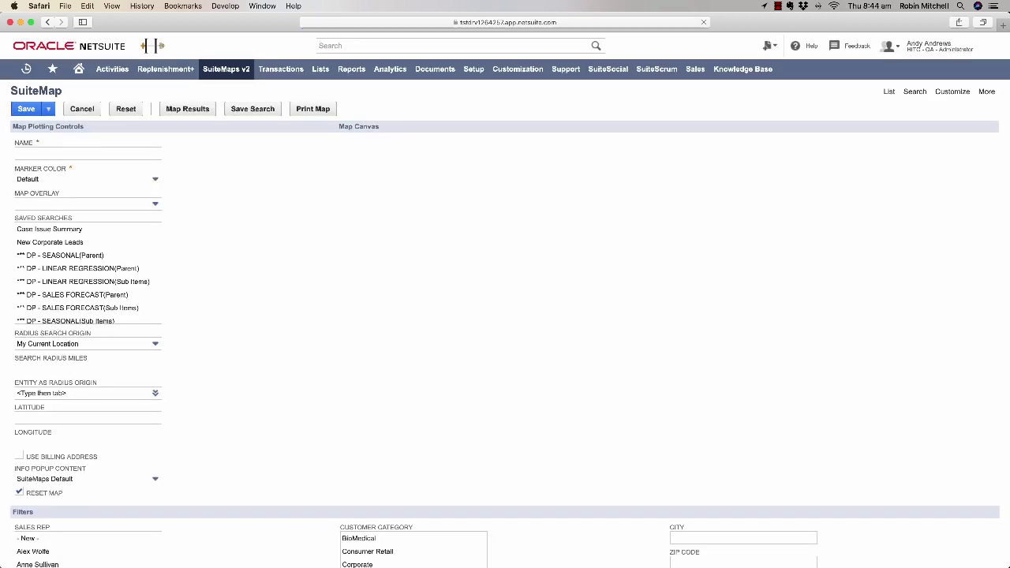
scroll(506, 316, "down", 4)
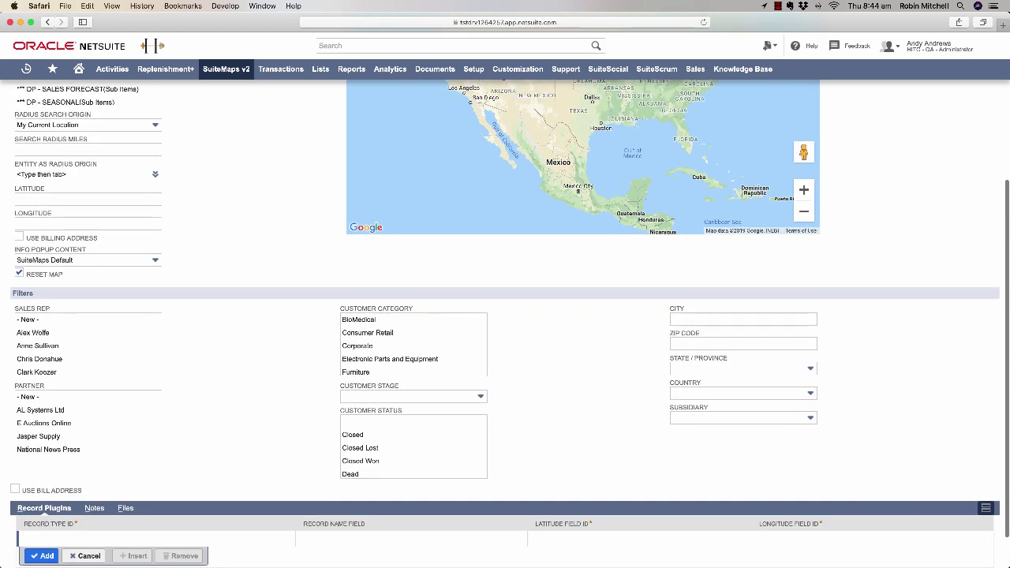
scroll(171, 318, "down", 5)
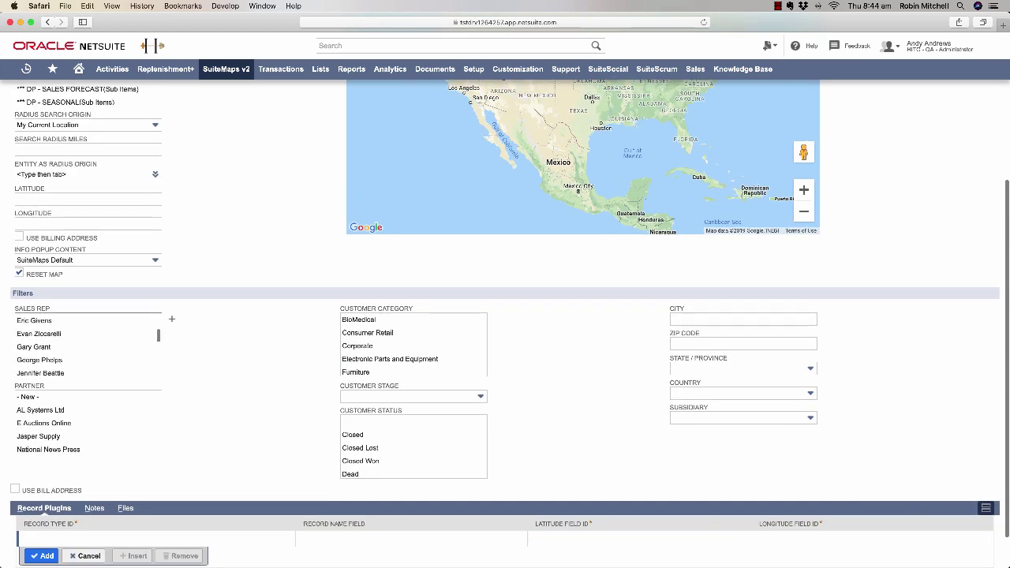
scroll(171, 319, "down", 2)
left_click(48, 353)
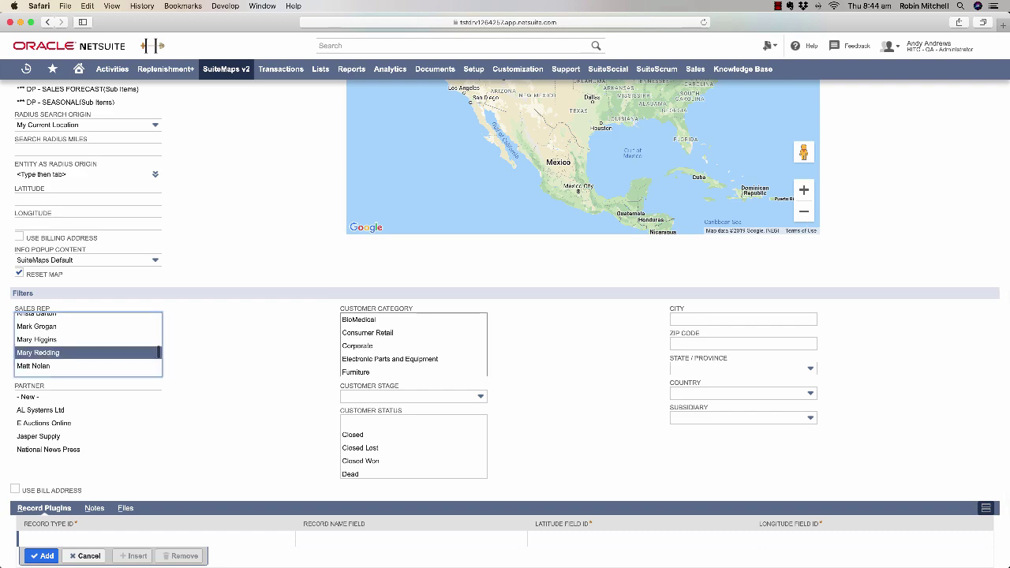
left_click(357, 346)
left_click(361, 461)
scroll(360, 461, "up", 4)
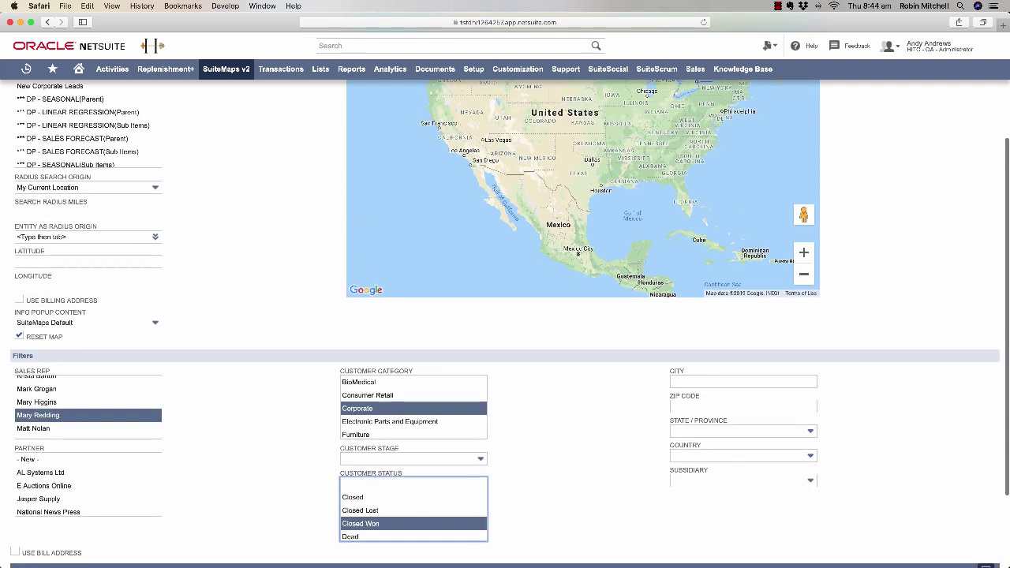
scroll(505, 316, "up", 2)
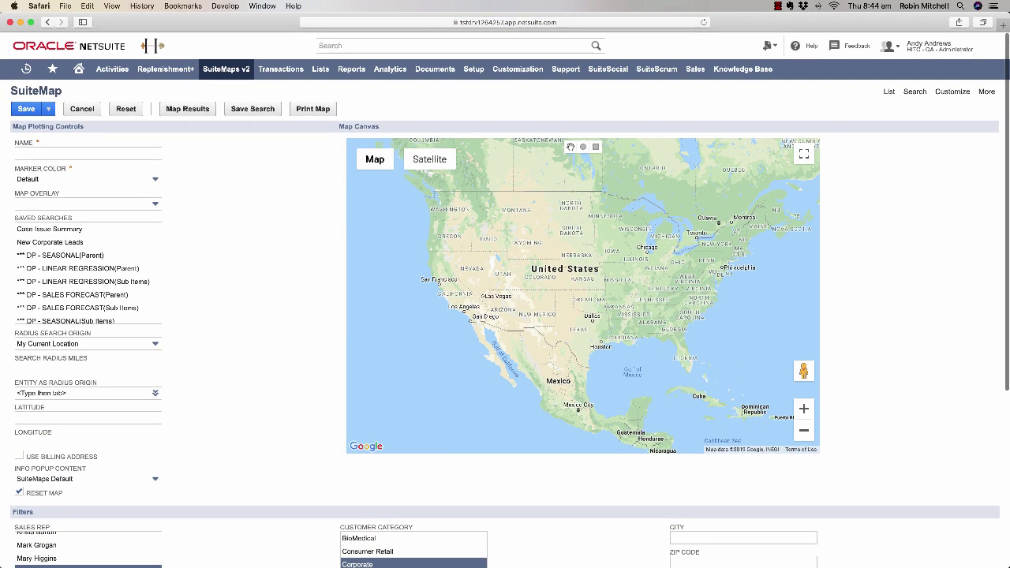
left_click(187, 108)
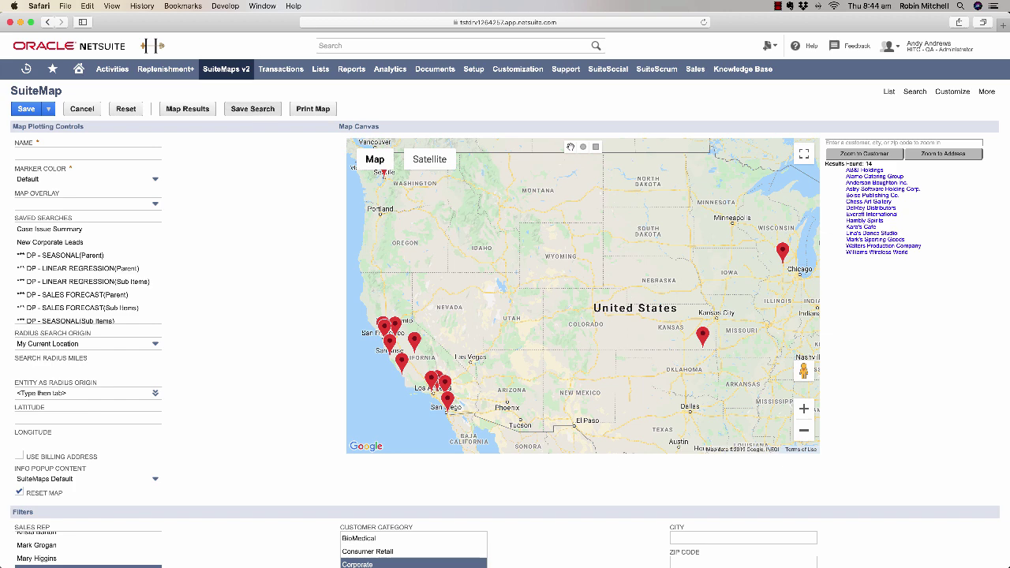
- Save the filtered map as a saved search named for the sales rep's Corporate Customers
left_click(253, 108)
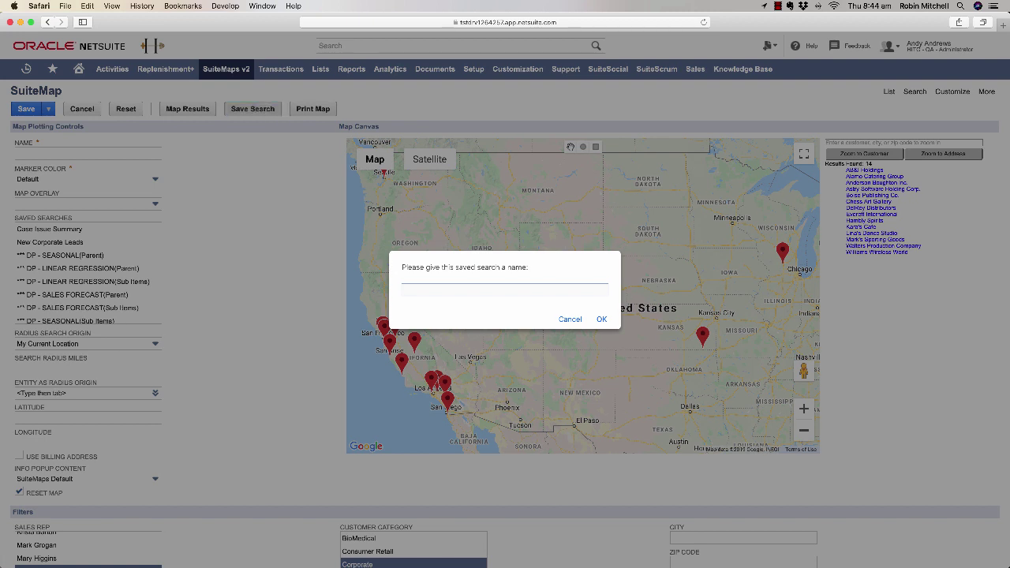
key("Return")
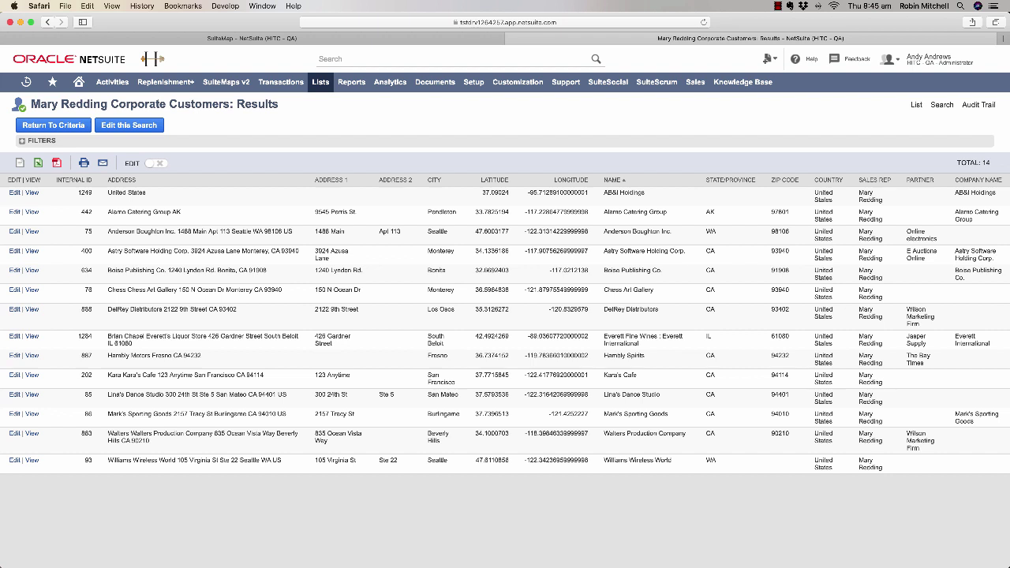
- Search Customization > SuiteBundler > Search & Install Bundles for the keywords 'head in the cloud'
mouse_move(518, 82)
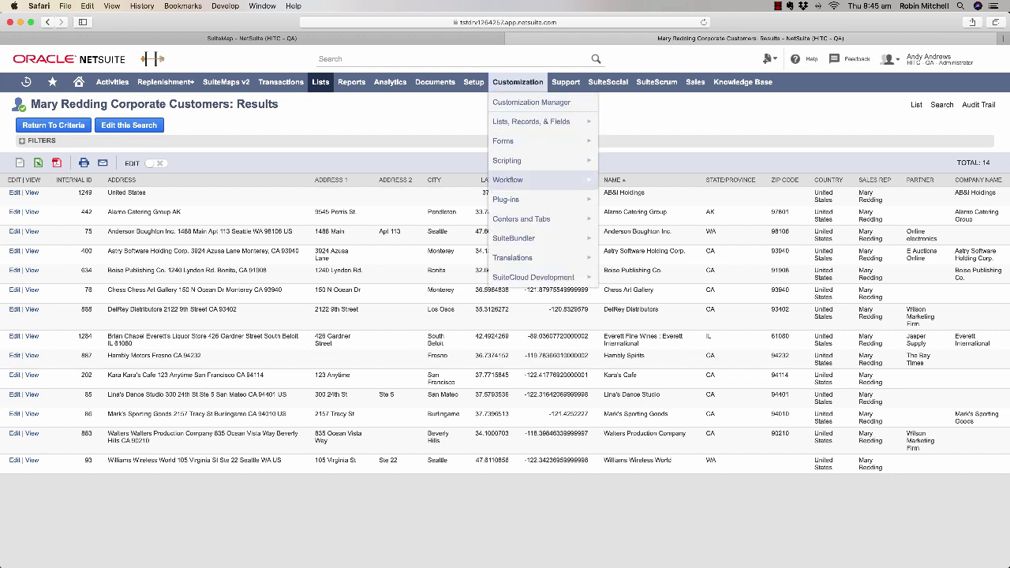
mouse_move(513, 237)
left_click(643, 258)
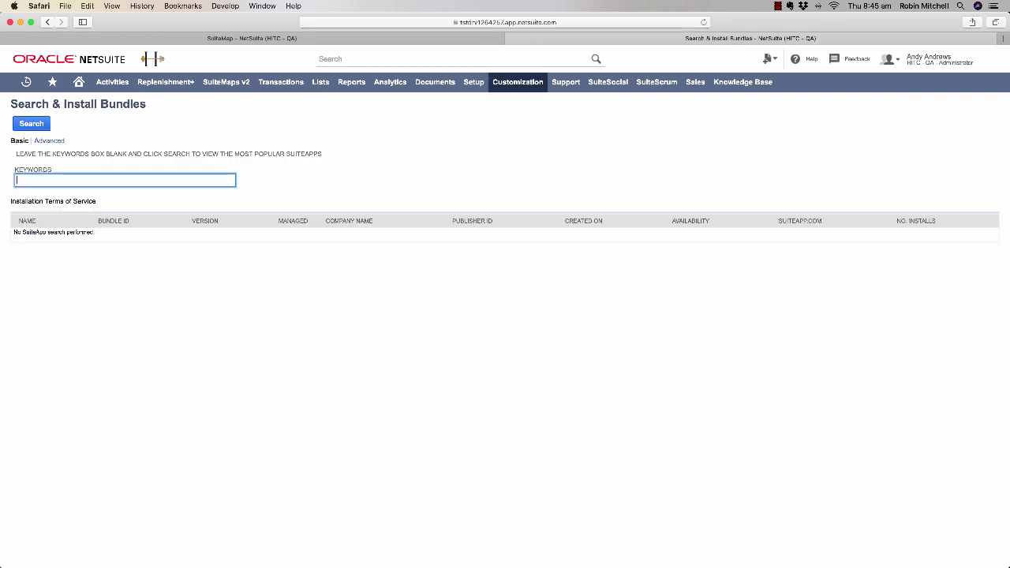
type("head in the cloud")
key("Return")
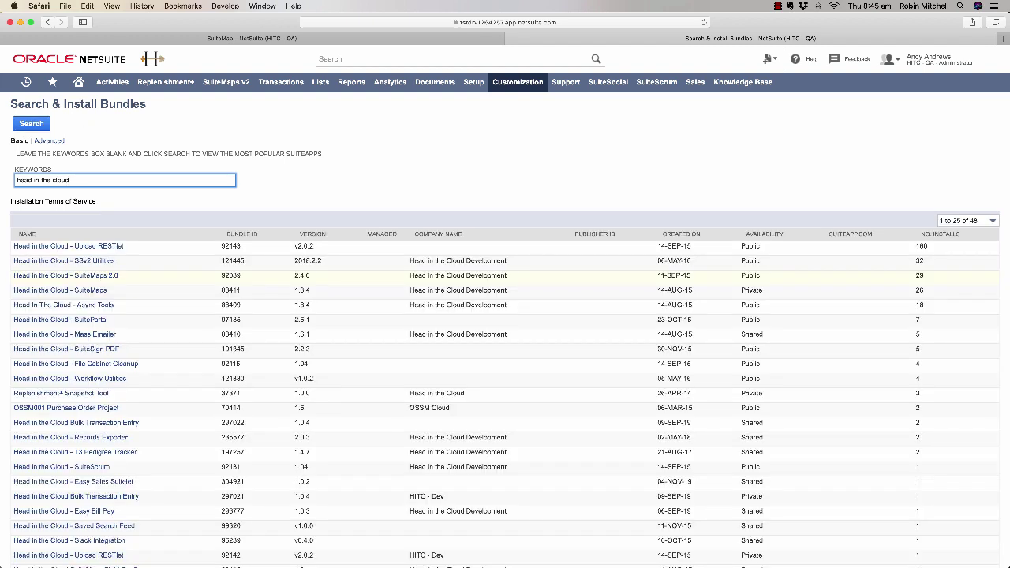